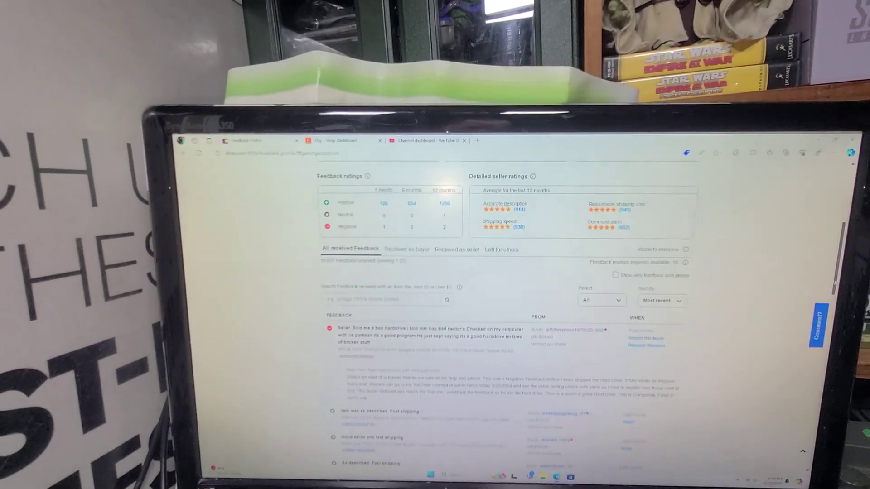
{"action": "scroll", "coordinate": [475, 306], "scroll_direction": "up", "scroll_amount": 5}
{"action": "scroll", "coordinate": [476, 306], "scroll_direction": "down", "scroll_amount": 1}
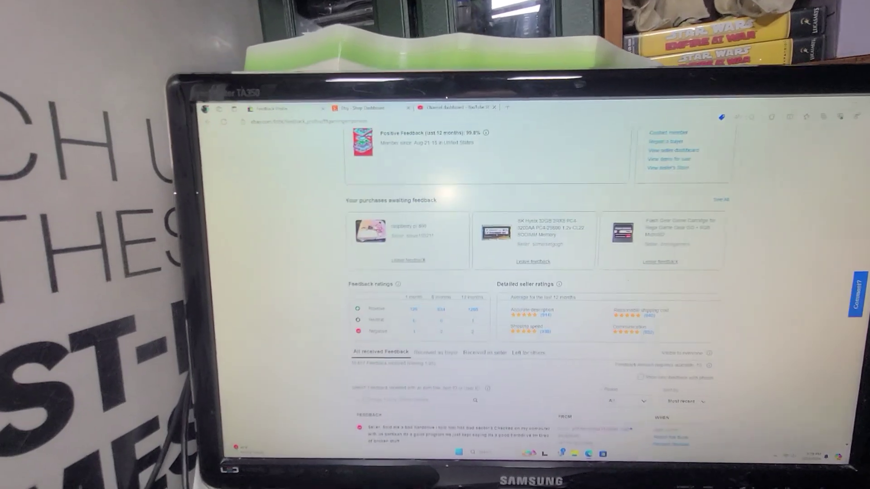
{"action": "scroll", "coordinate": [476, 272], "scroll_direction": "down", "scroll_amount": 3}
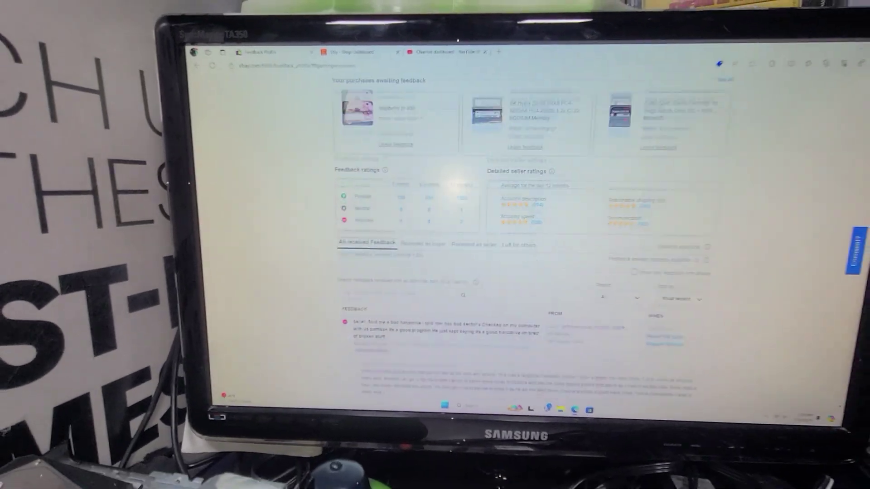
{"action": "scroll", "coordinate": [476, 271], "scroll_direction": "down", "scroll_amount": 2}
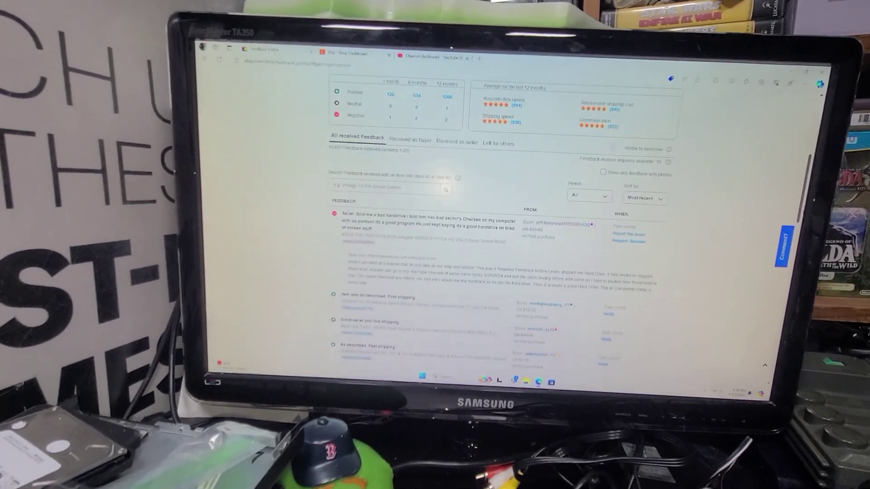
{"action": "scroll", "coordinate": [476, 272], "scroll_direction": "down", "scroll_amount": 4}
{"action": "scroll", "coordinate": [475, 272], "scroll_direction": "down", "scroll_amount": 1}
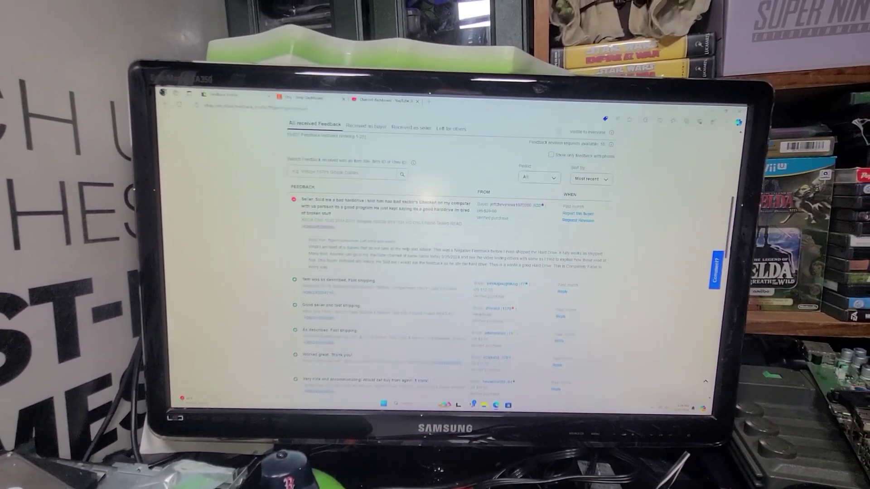
{"action": "scroll", "coordinate": [449, 272], "scroll_direction": "up", "scroll_amount": 2}
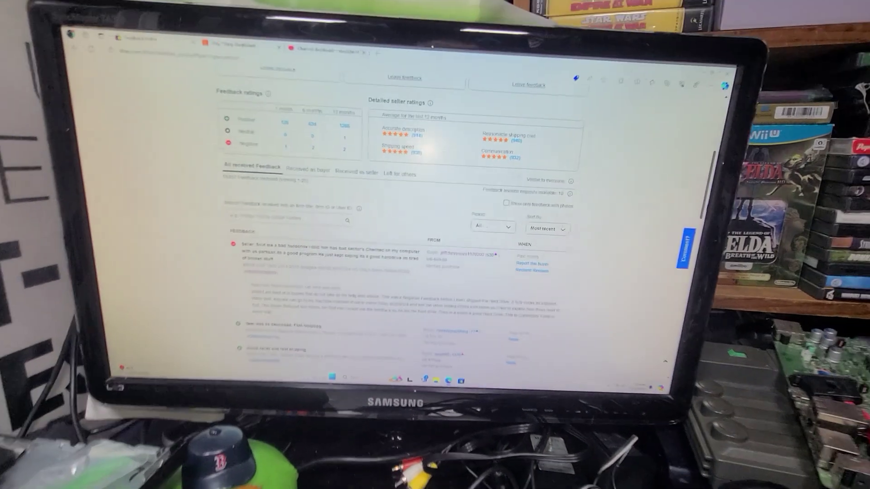
{"action": "scroll", "coordinate": [435, 238], "scroll_direction": "up", "scroll_amount": 3}
{"action": "scroll", "coordinate": [435, 238], "scroll_direction": "up", "scroll_amount": 3}
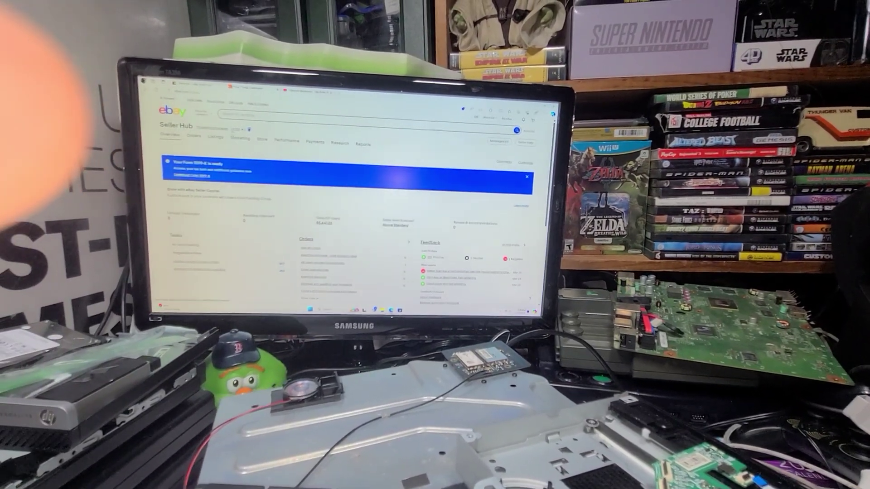
Open the seller's feedback profile and filter it to the two negative reviews.
{"action": "left_click", "coordinate": [423, 240]}
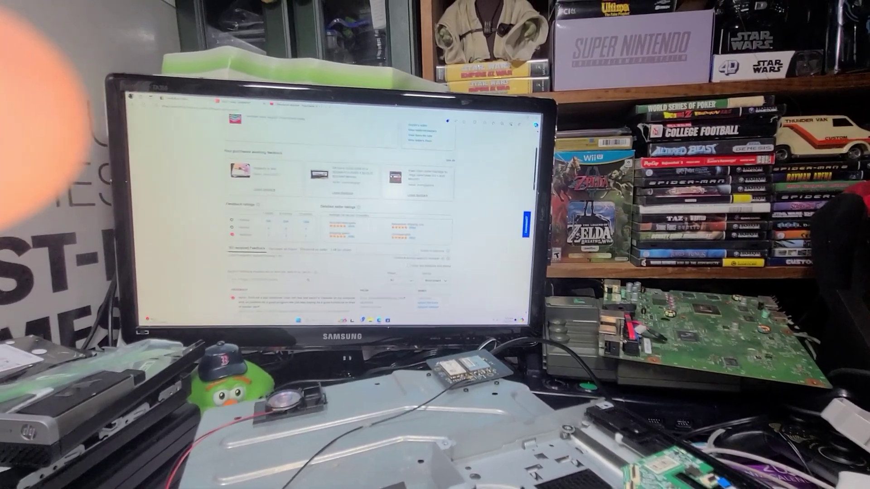
{"action": "scroll", "coordinate": [333, 218], "scroll_direction": "down", "scroll_amount": 3}
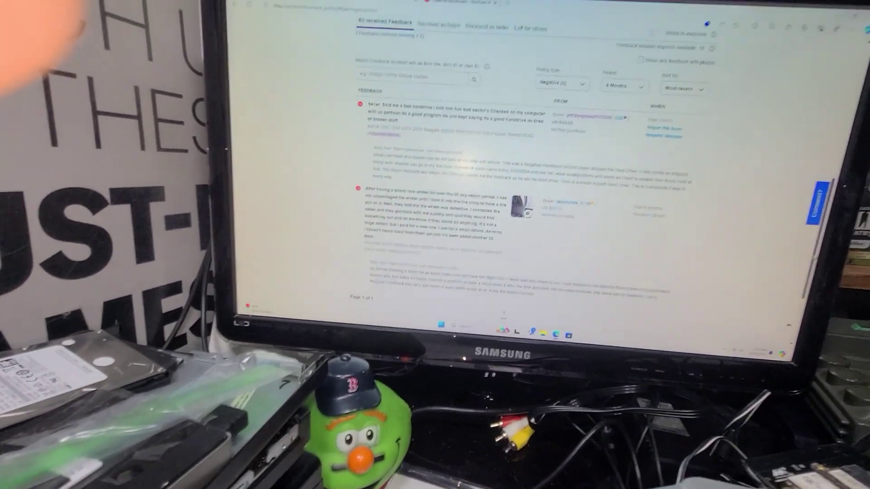
{"action": "scroll", "coordinate": [475, 204], "scroll_direction": "down", "scroll_amount": 2}
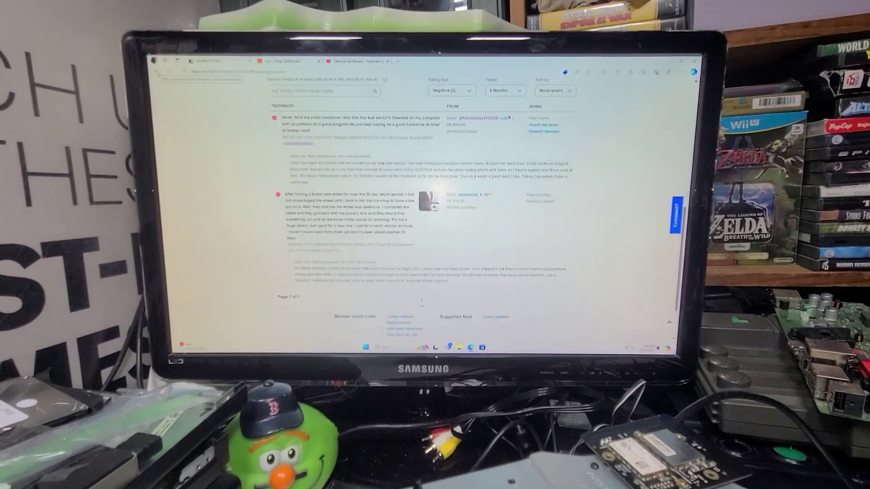
Leave the negative-only list and return to the full feedback profile overview.
{"action": "left_click", "coordinate": [276, 60]}
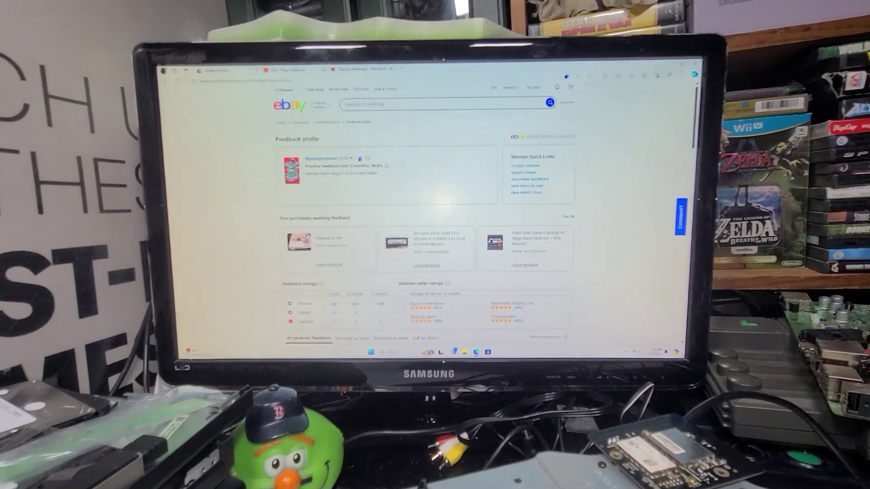
{"action": "scroll", "coordinate": [435, 204], "scroll_direction": "down", "scroll_amount": 3}
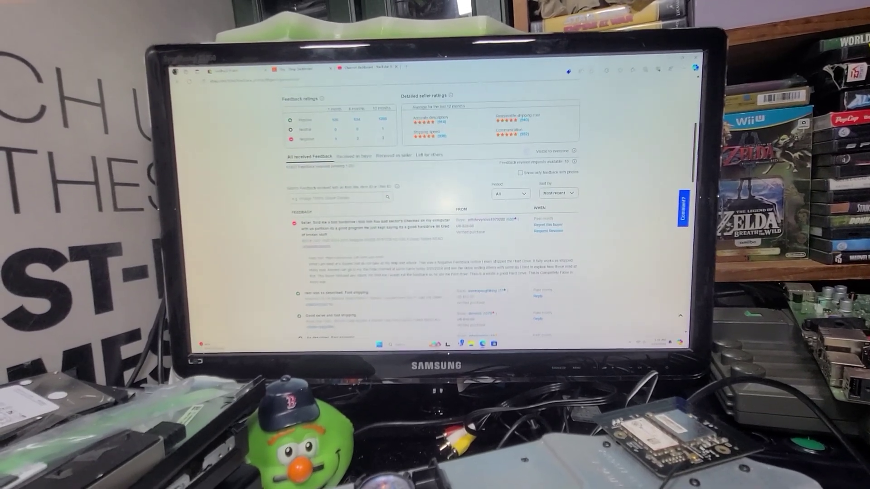
{"action": "scroll", "coordinate": [435, 205], "scroll_direction": "down", "scroll_amount": 1}
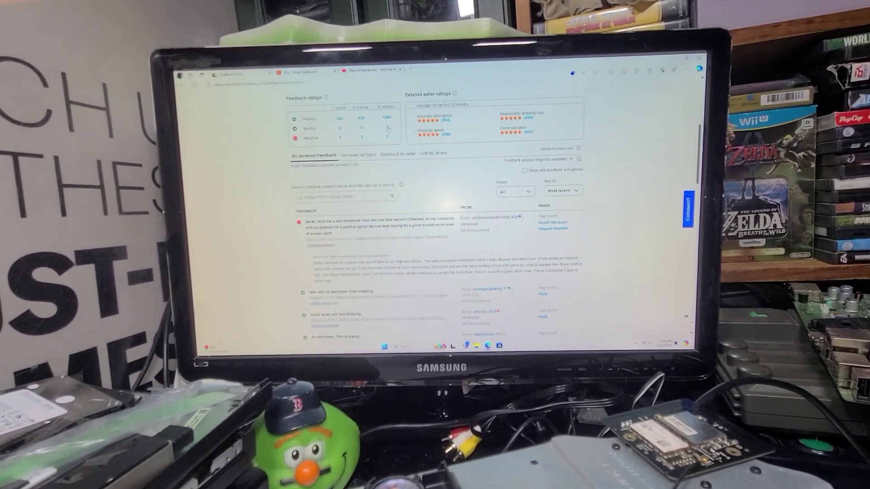
Filter the feedback ratings to Neutral, showing the one neutral review from the last 12 months.
{"action": "left_click", "coordinate": [382, 127]}
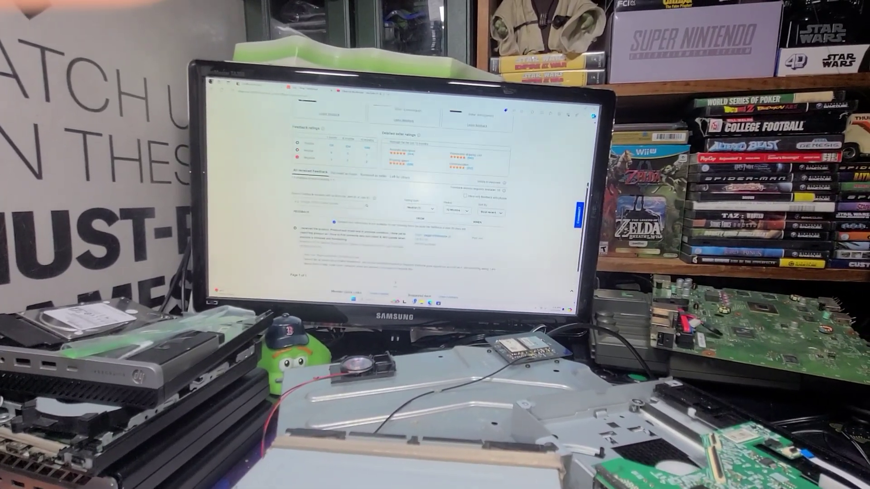
{"action": "scroll", "coordinate": [401, 197], "scroll_direction": "up", "scroll_amount": 5}
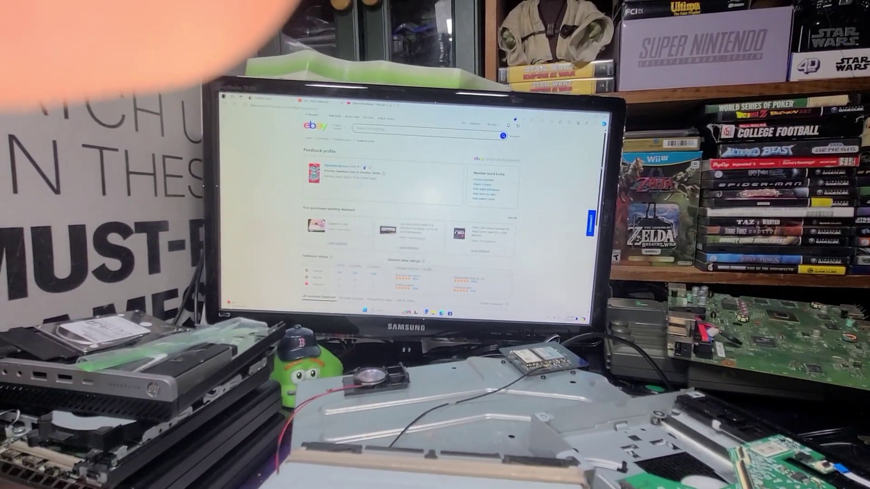
{"action": "scroll", "coordinate": [407, 204], "scroll_direction": "down", "scroll_amount": 2}
{"action": "scroll", "coordinate": [408, 204], "scroll_direction": "down", "scroll_amount": 2}
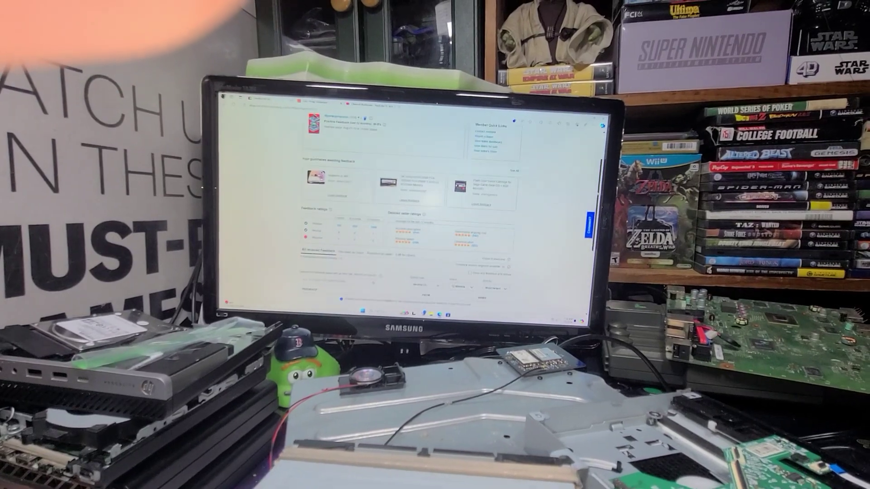
{"action": "scroll", "coordinate": [408, 204], "scroll_direction": "down", "scroll_amount": 2}
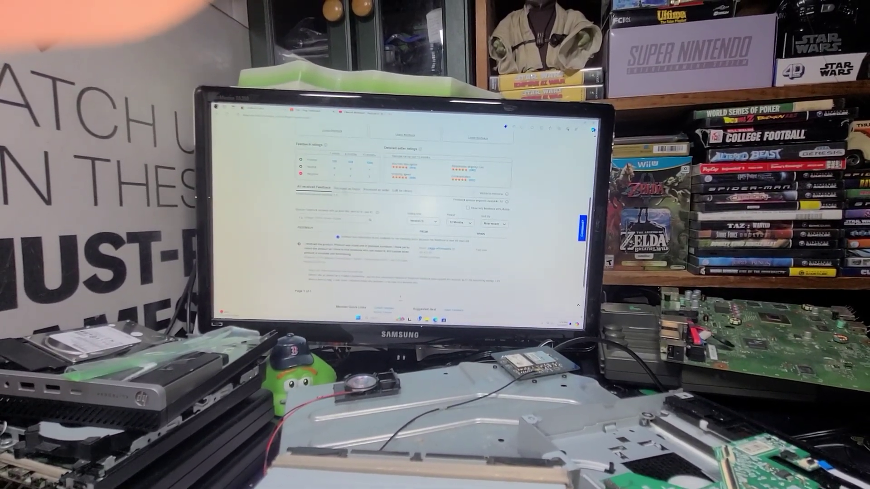
Filter feedback to the 1-month Negative count, showing one review with the seller's reply.
{"action": "left_click", "coordinate": [463, 226]}
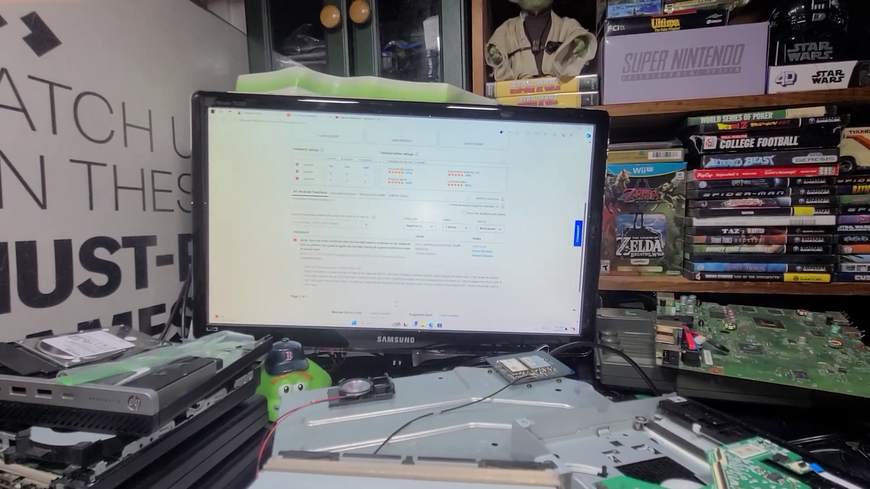
{"action": "scroll", "coordinate": [395, 236], "scroll_direction": "down", "scroll_amount": 2}
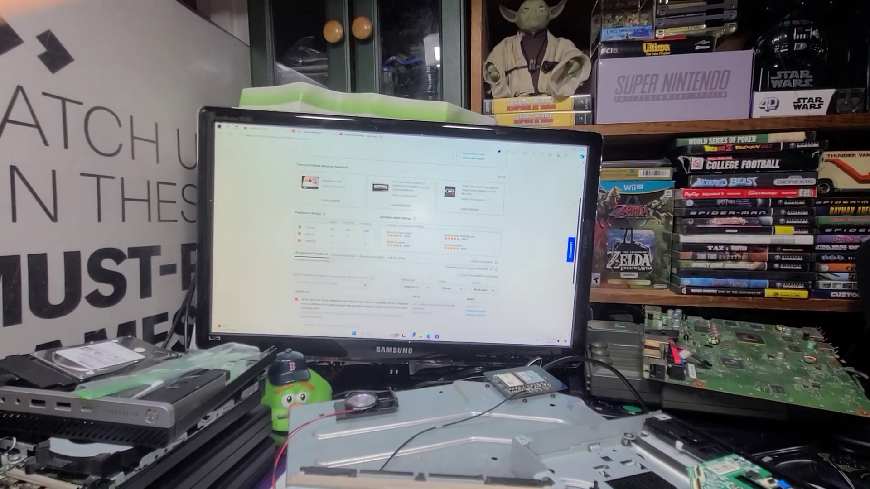
{"action": "scroll", "coordinate": [401, 238], "scroll_direction": "up", "scroll_amount": 3}
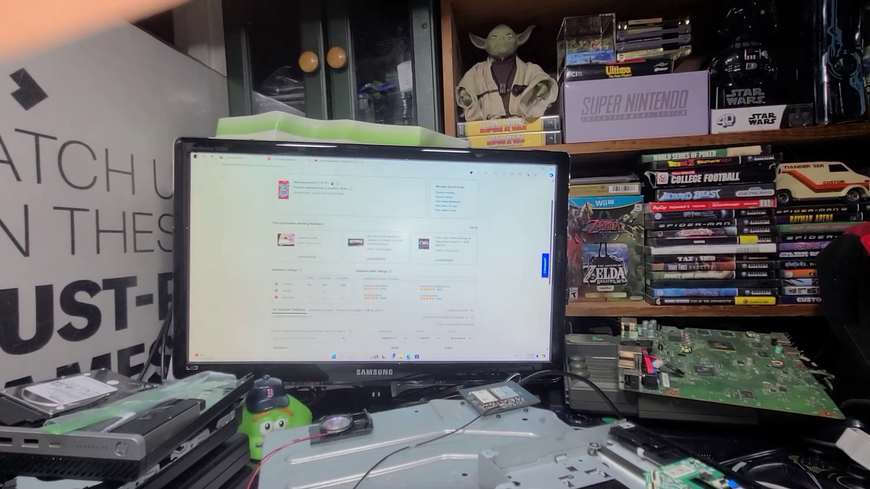
{"action": "scroll", "coordinate": [401, 259], "scroll_direction": "down", "scroll_amount": 3}
{"action": "scroll", "coordinate": [401, 258], "scroll_direction": "down", "scroll_amount": 2}
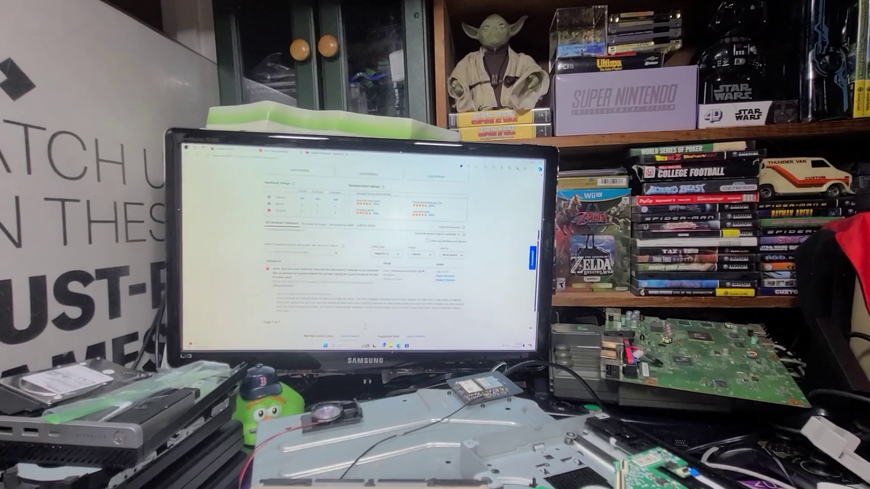
{"action": "scroll", "coordinate": [367, 258], "scroll_direction": "up", "scroll_amount": 3}
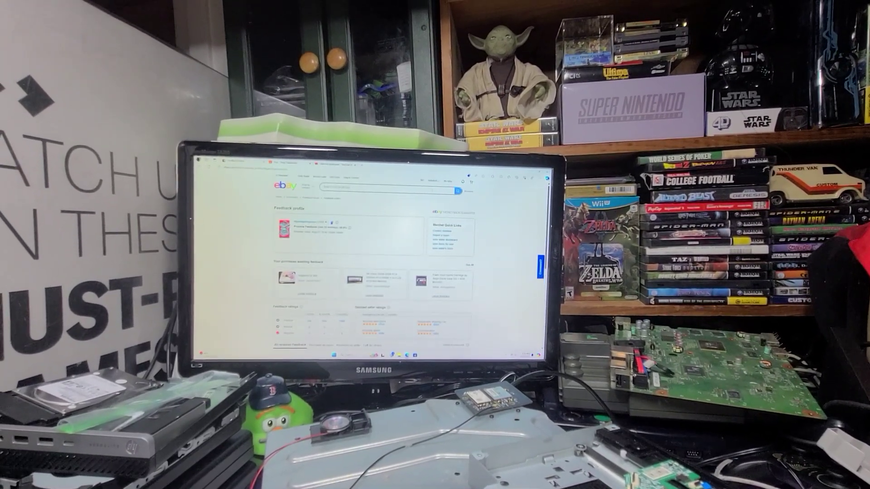